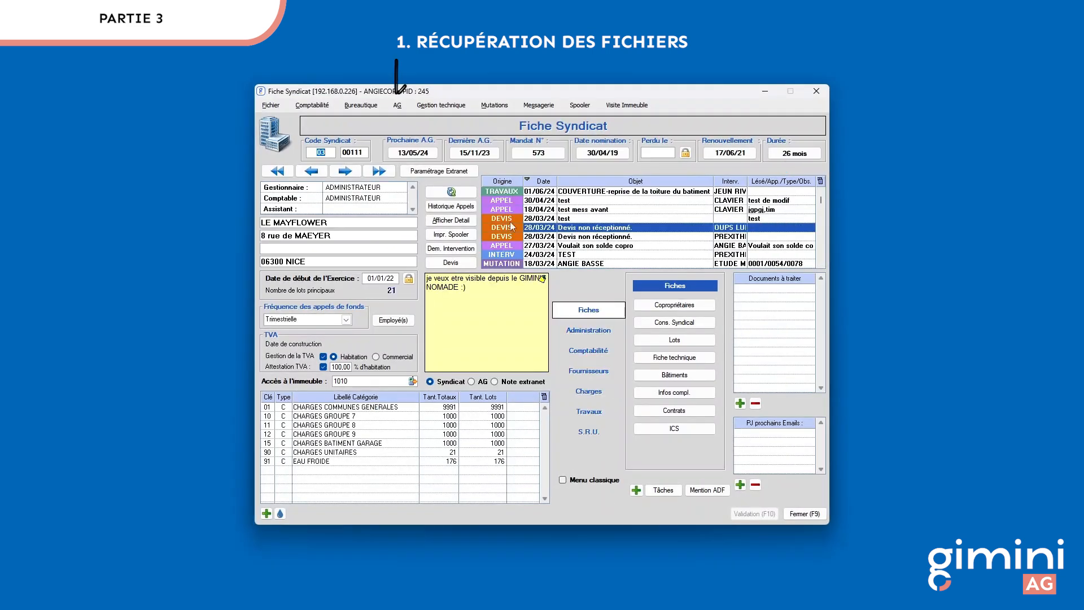
- In the general meeting return for LE MAYFLOWER, launch the file retrieval and select the 15/11/2023 annual meeting
left_click(396, 106)
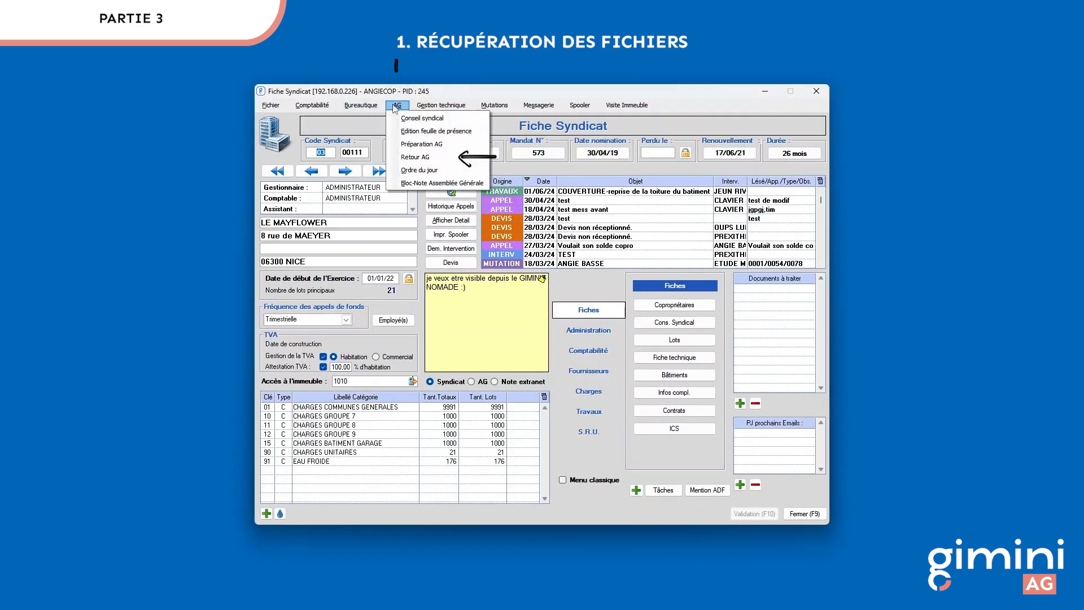
left_click(414, 158)
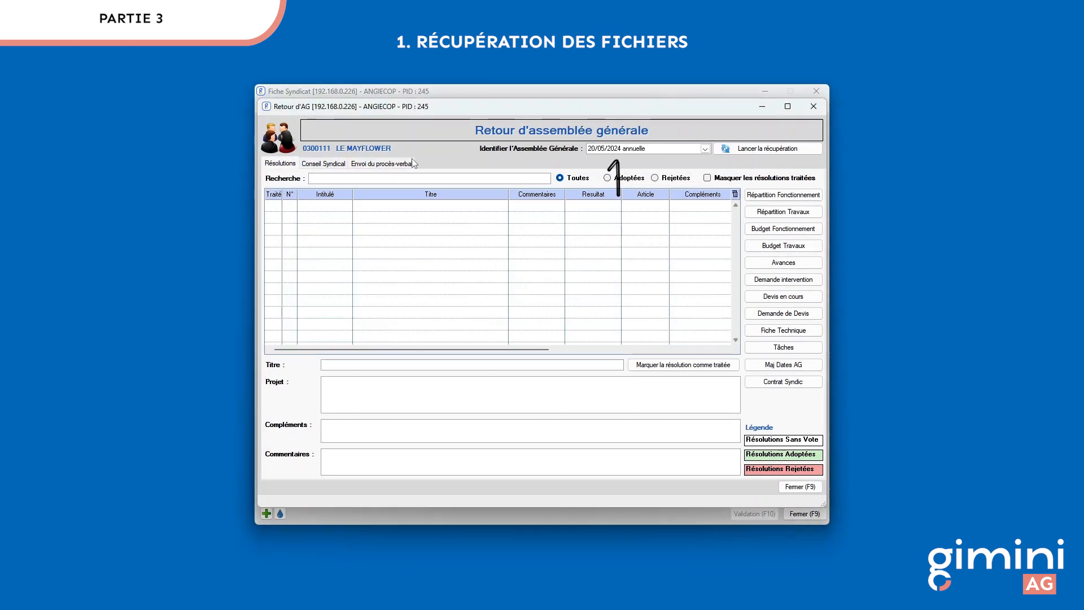
left_click(769, 151)
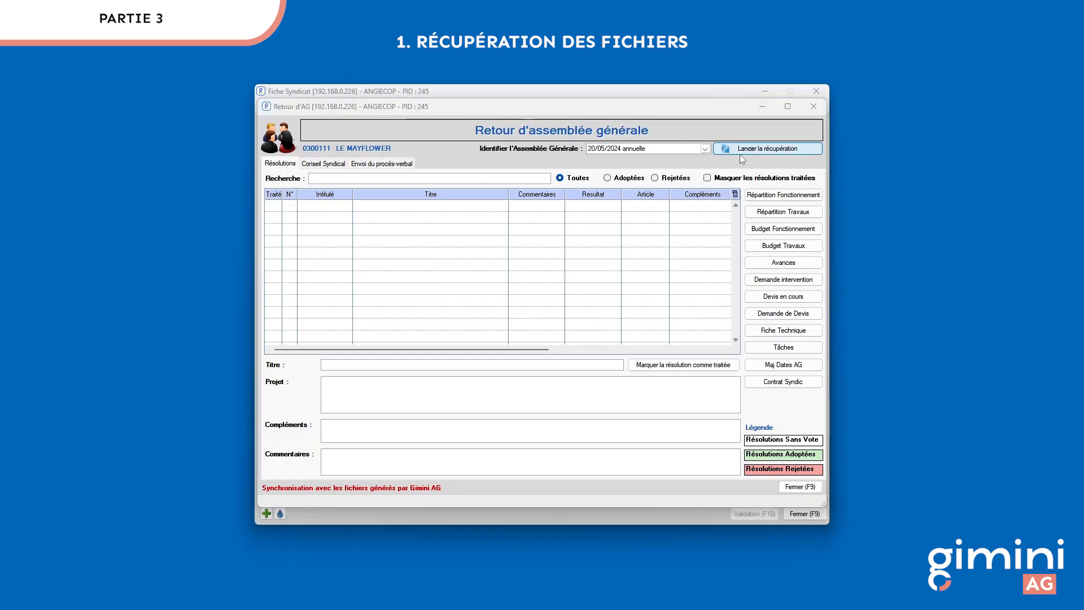
left_click(704, 149)
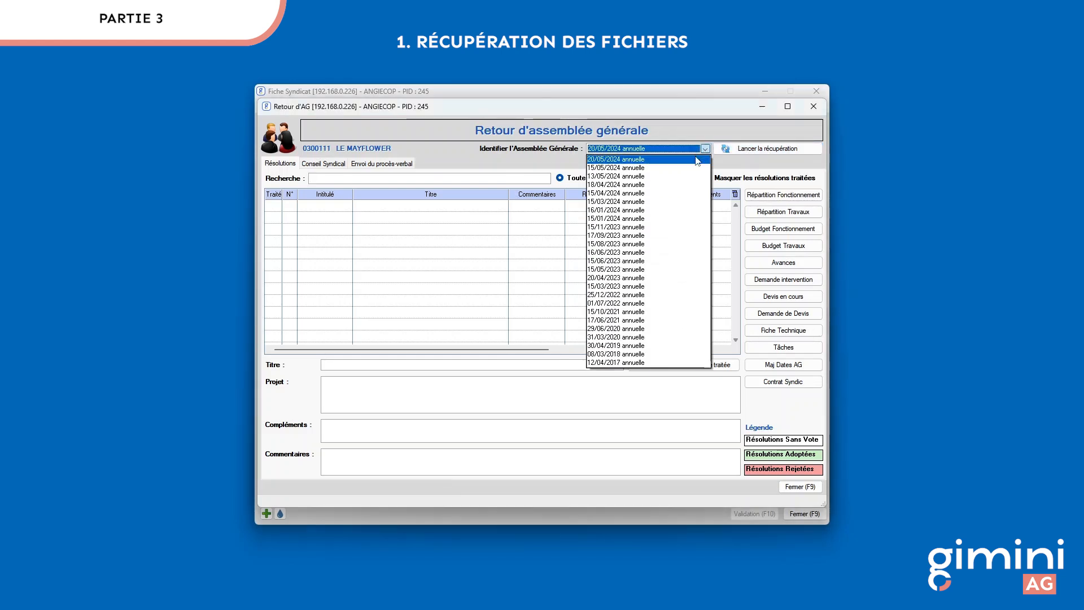
left_click(650, 227)
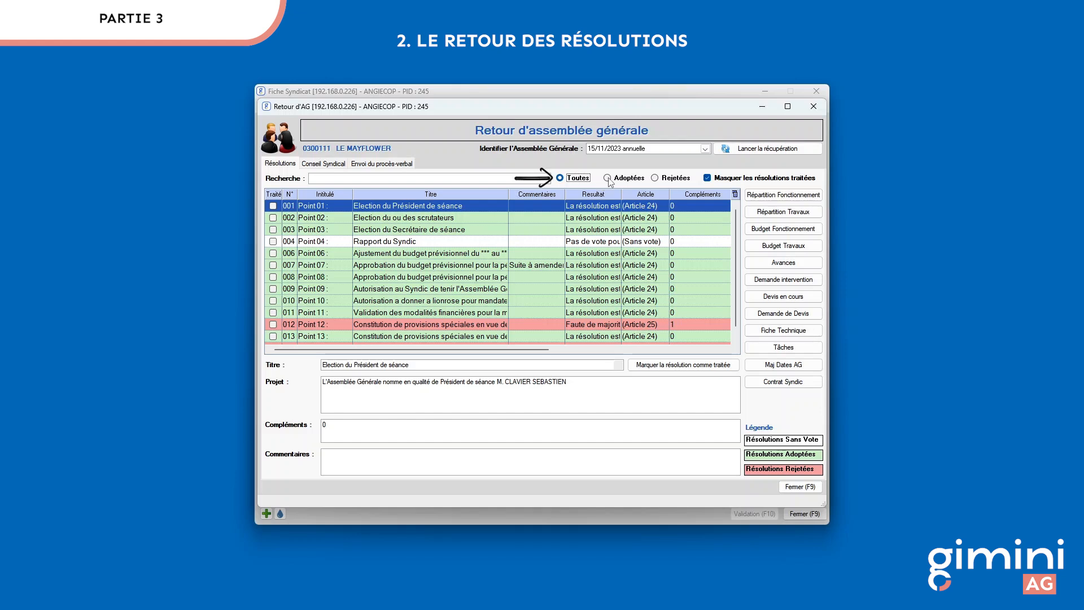
- Filter the meeting's resolutions by adopted and by rejected, and return to showing all of them
left_click(607, 179)
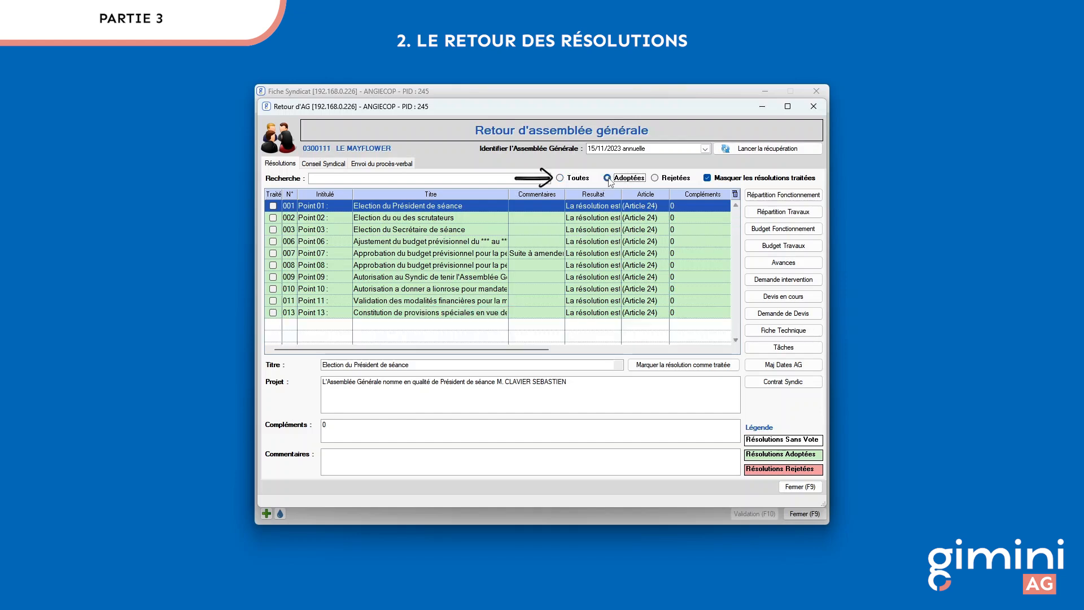
left_click(654, 179)
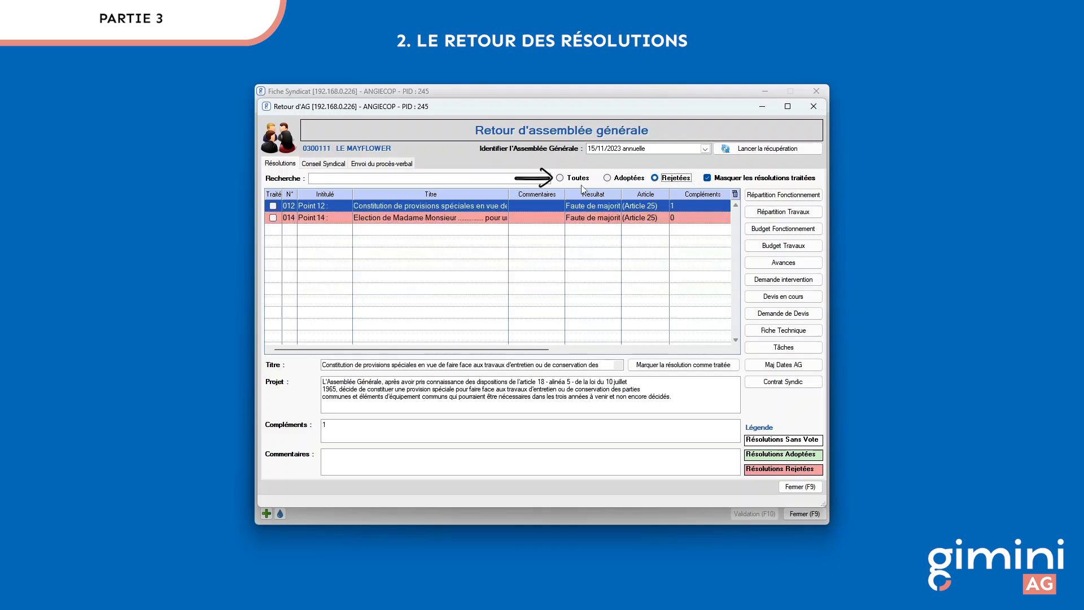
left_click(560, 178)
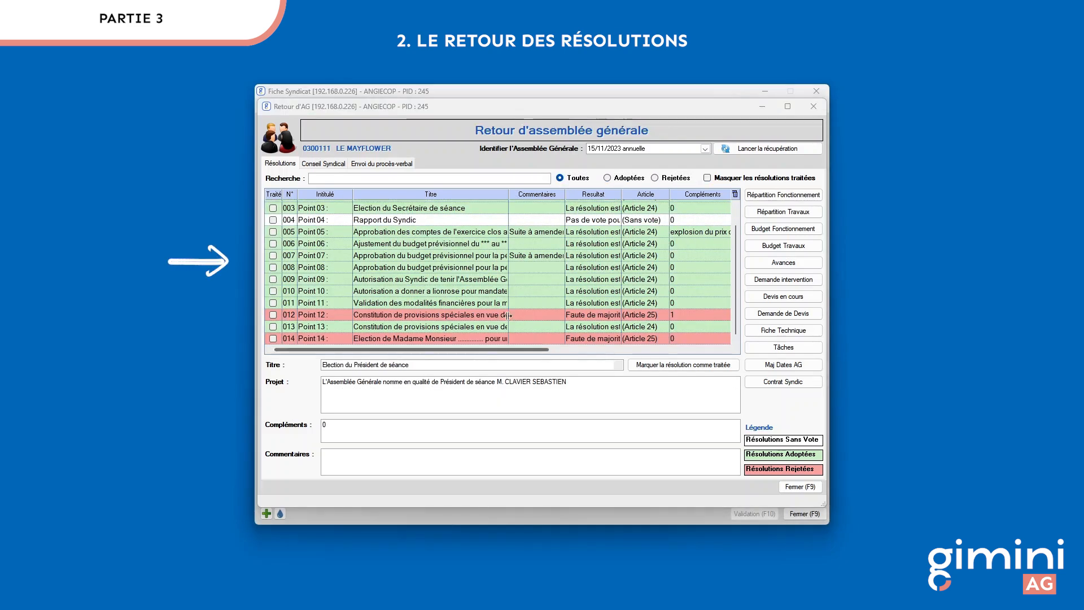
- Mark resolution 005 on the approval of the accounts as processed and hide the processed resolutions
left_click(457, 232)
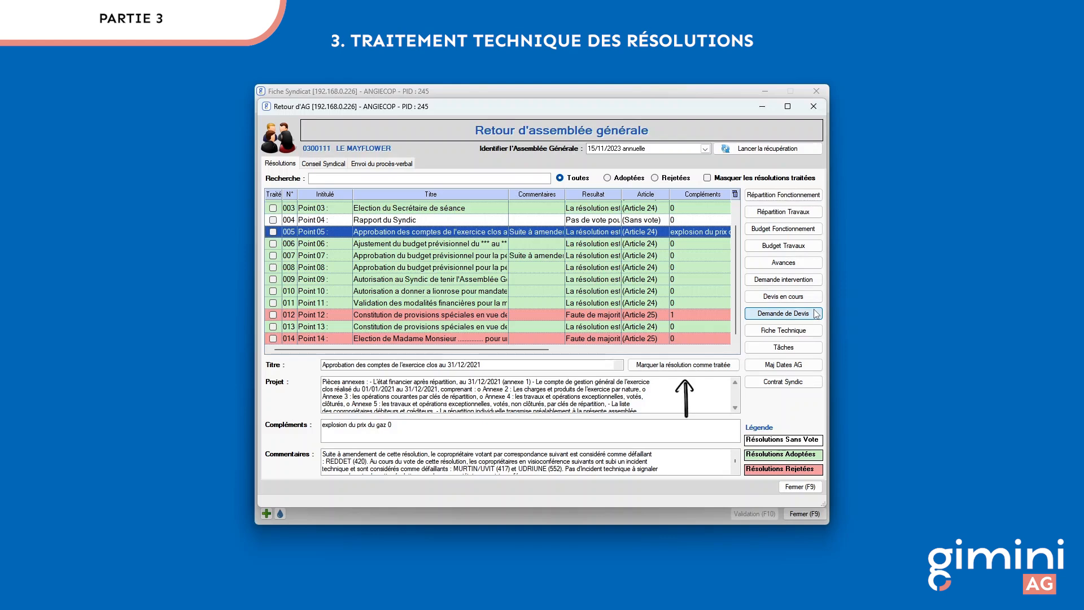
left_click(680, 366)
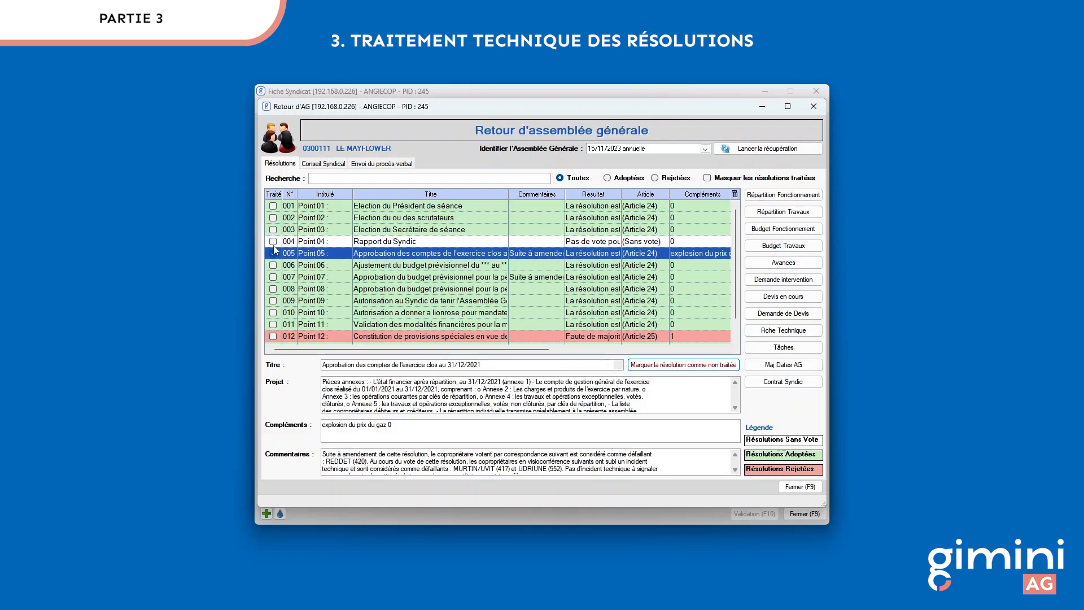
left_click(707, 177)
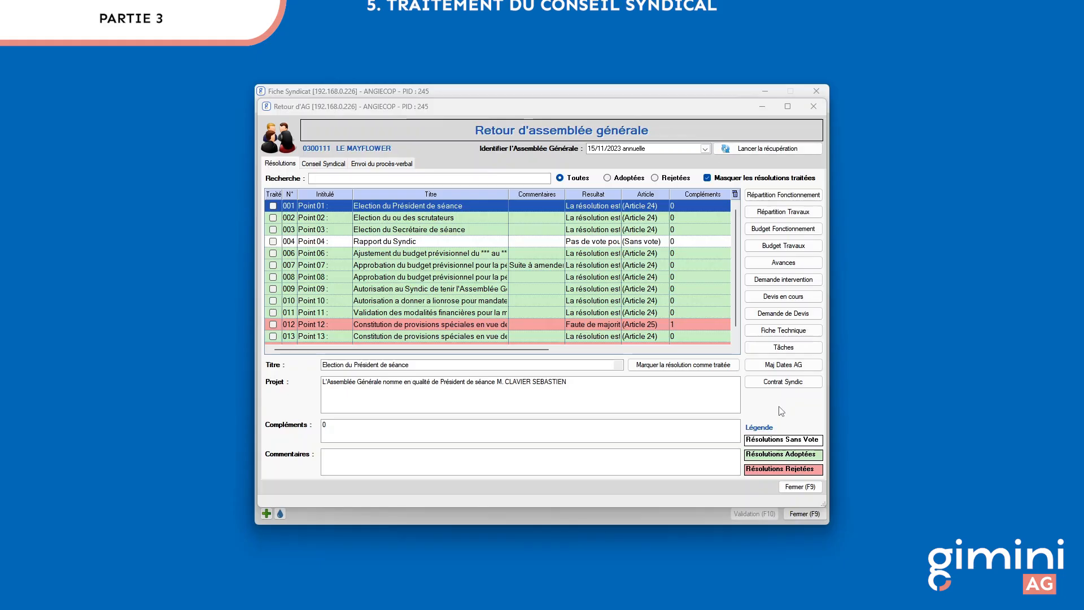
- Add the co-owner on the second row of the owners list to the current Conseil Syndical and save the member record
left_click(323, 164)
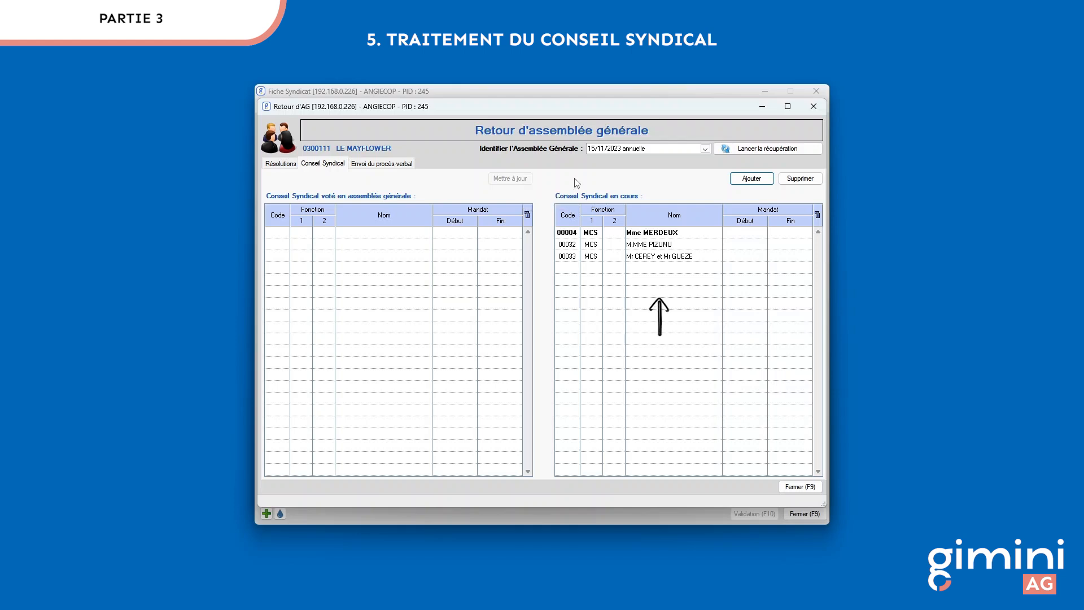
left_click(764, 178)
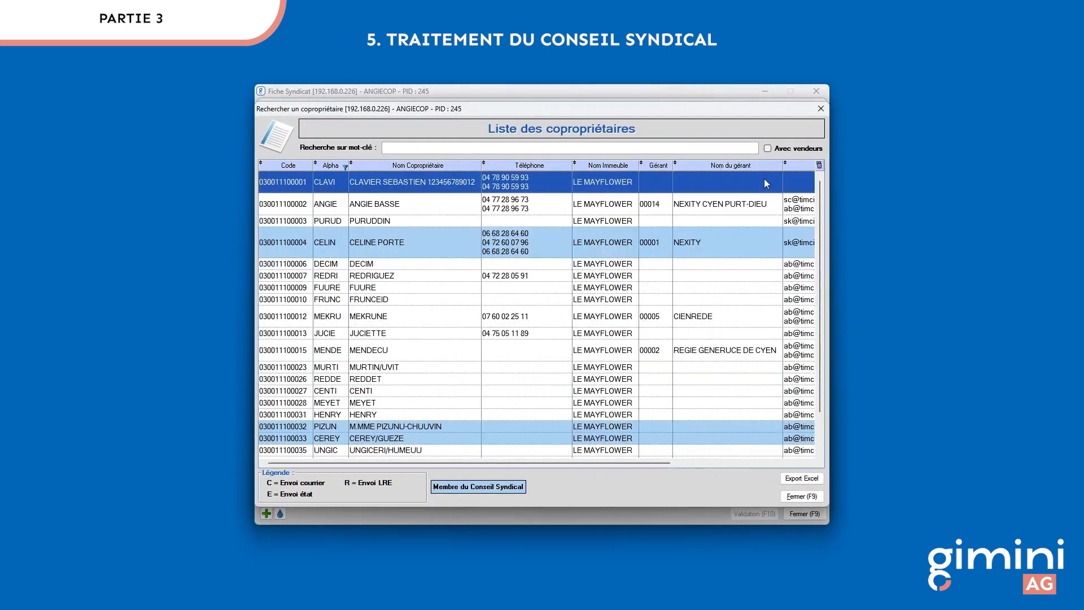
left_click(417, 209)
double_click(417, 210)
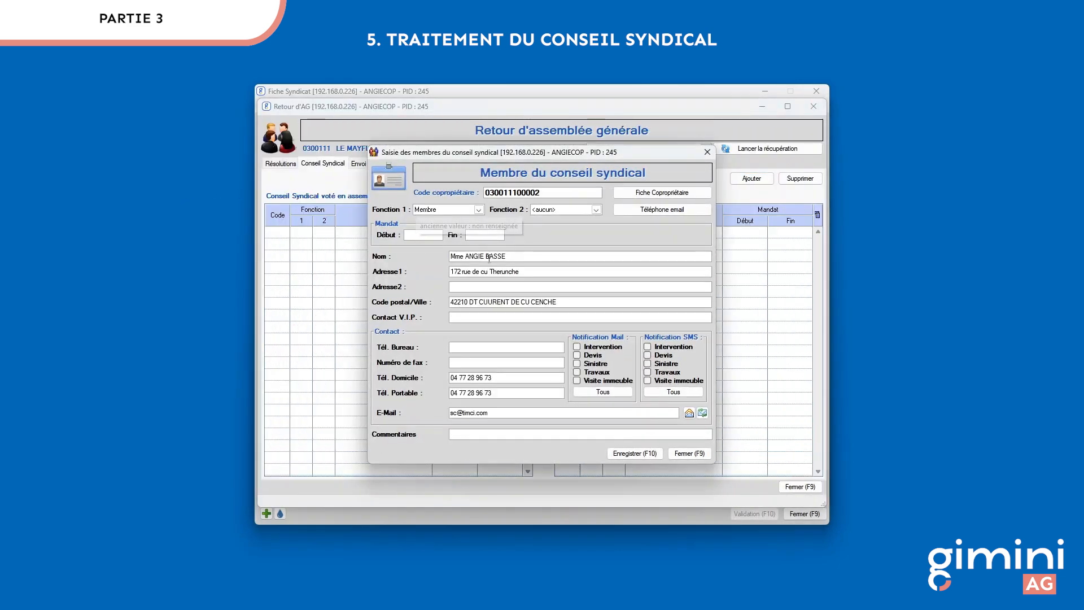
left_click(619, 317)
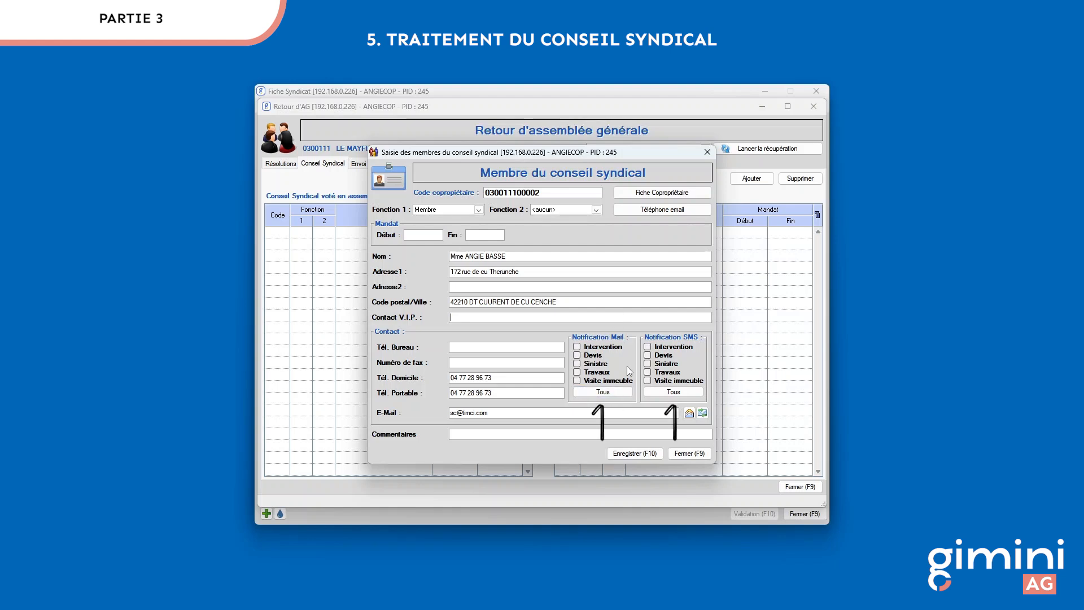
left_click(634, 453)
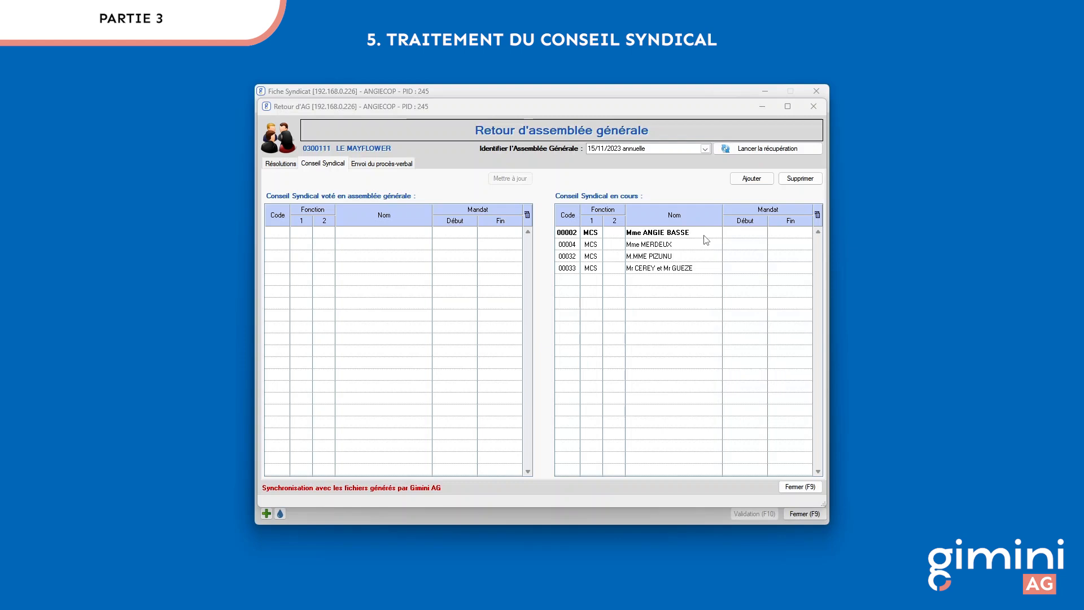
- Delete the third member listed in the current Conseil Syndical and confirm the removal
left_click(699, 257)
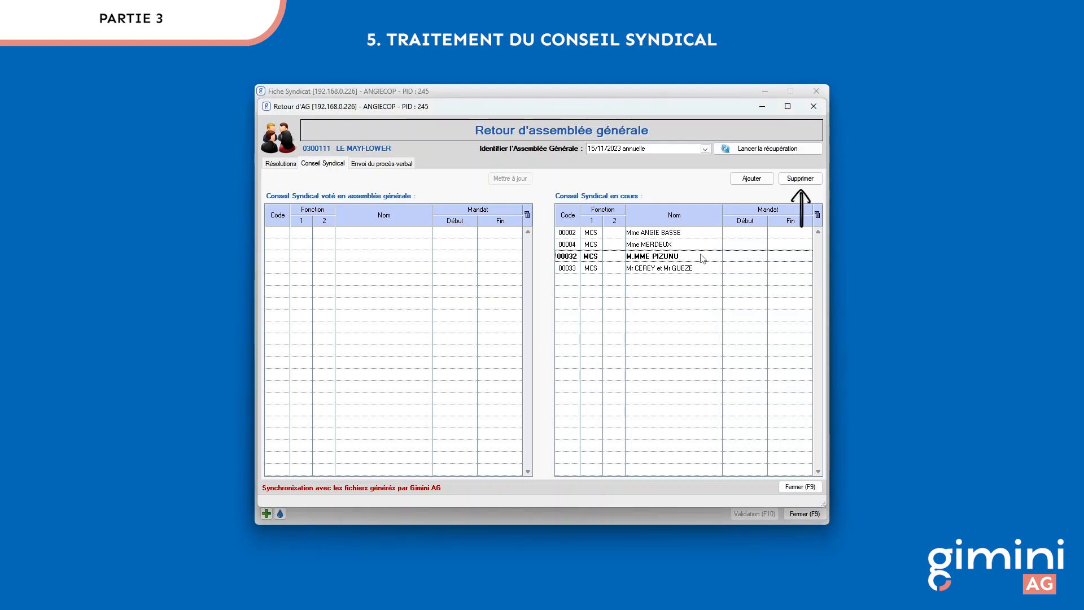
left_click(807, 179)
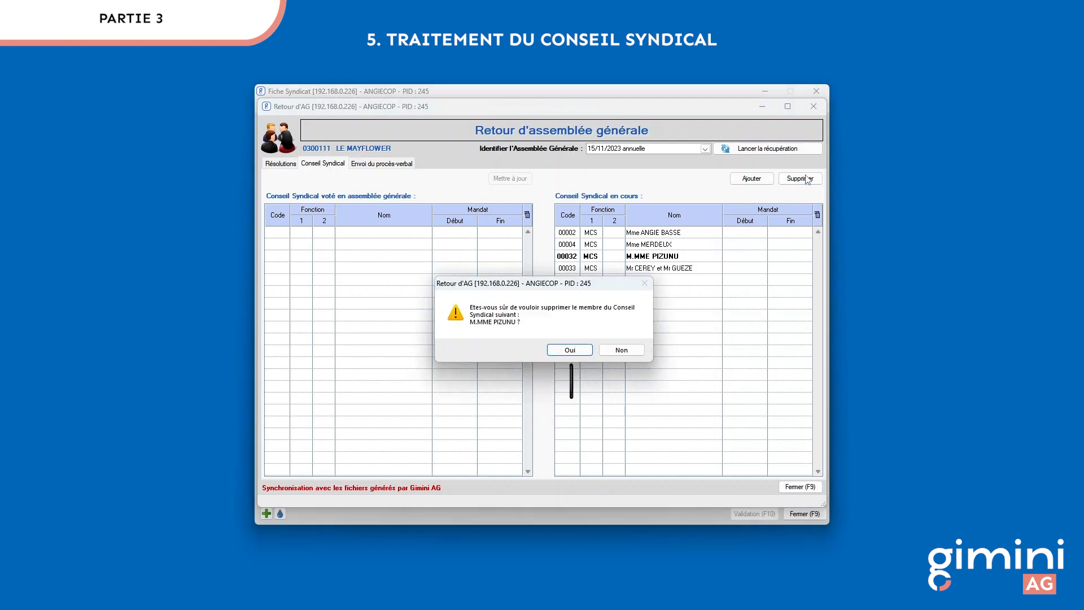
left_click(581, 348)
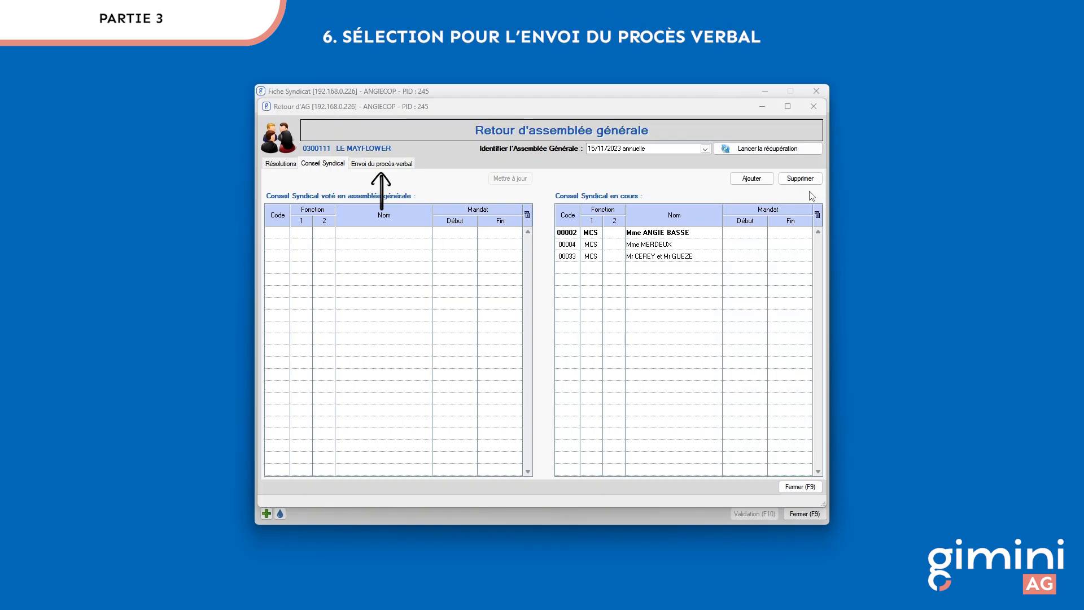
- For sending the minutes, enable the selection of abstentions and disable the selection of opponents, absentees and partial absences
left_click(390, 164)
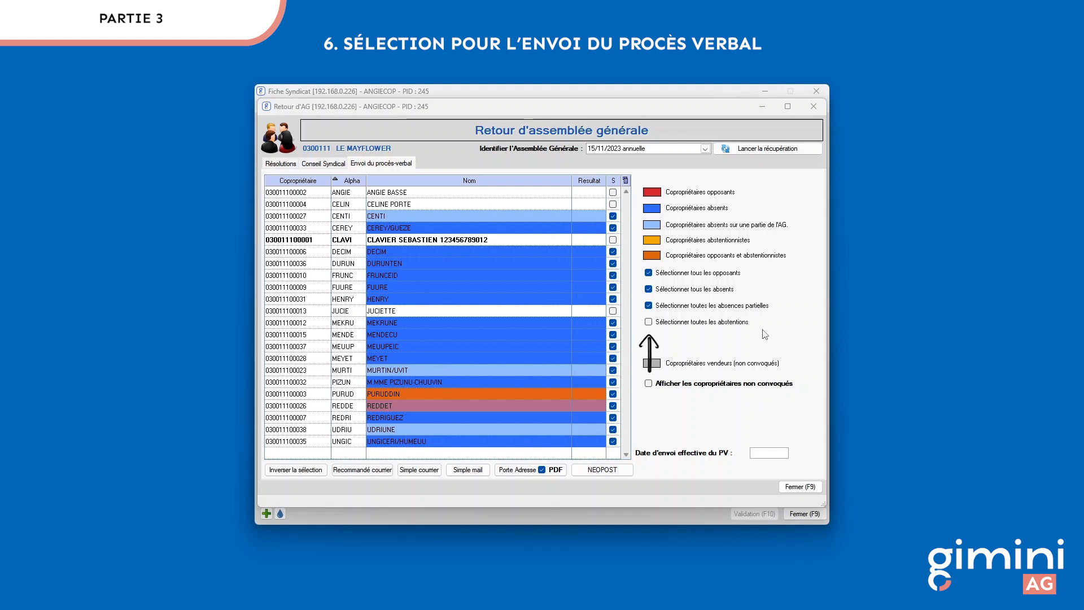
left_click(649, 322)
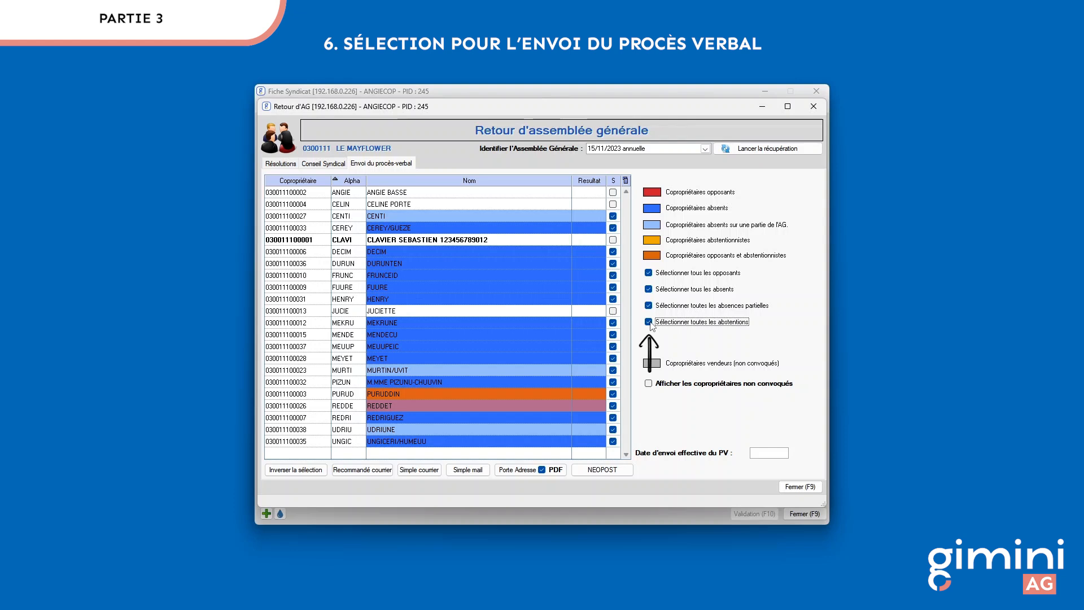
left_click(649, 272)
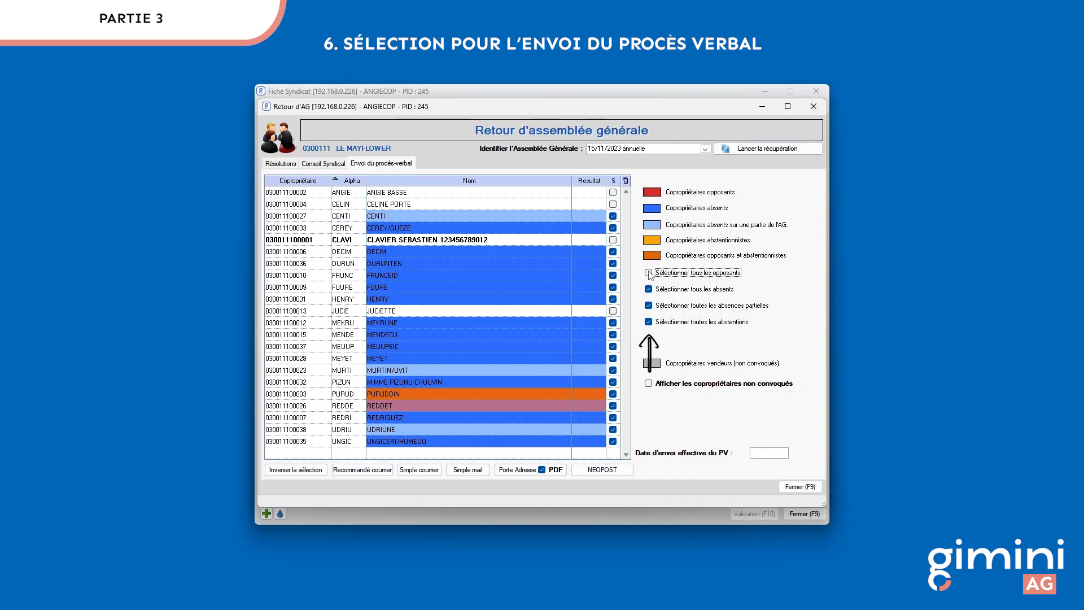
left_click(648, 290)
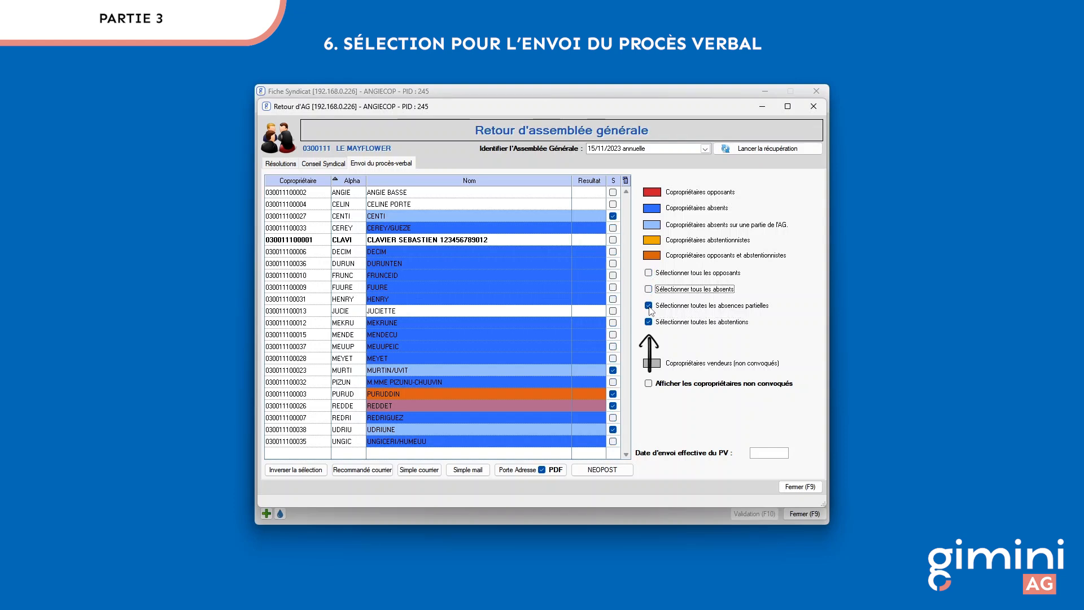
left_click(648, 306)
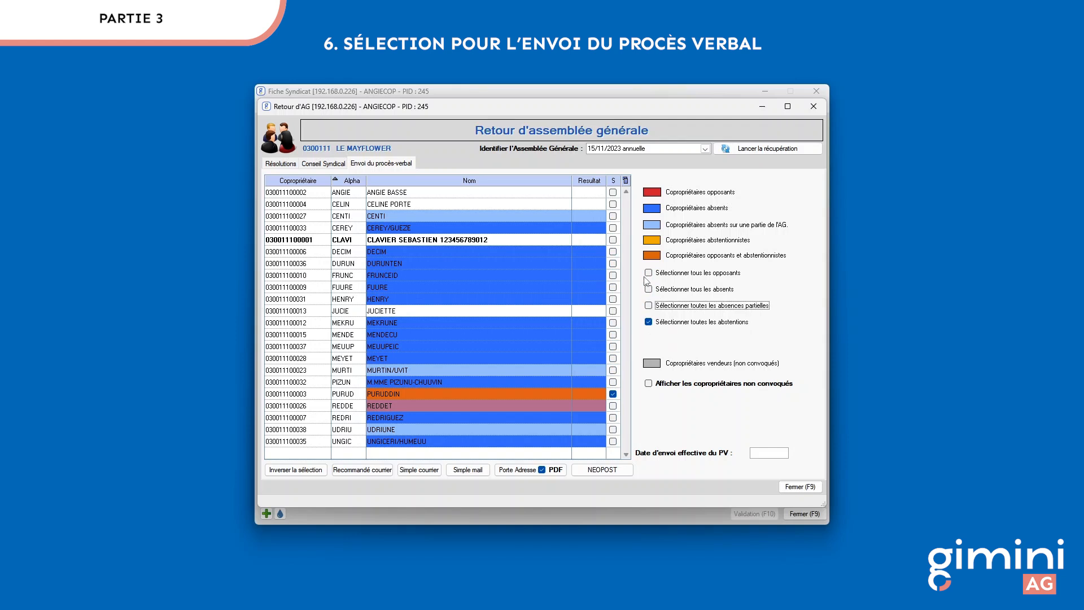
- Reselect all opponents, absentees and partial absences for the minutes, and disable the selection of abstentions
left_click(649, 273)
left_click(648, 289)
left_click(648, 305)
left_click(649, 322)
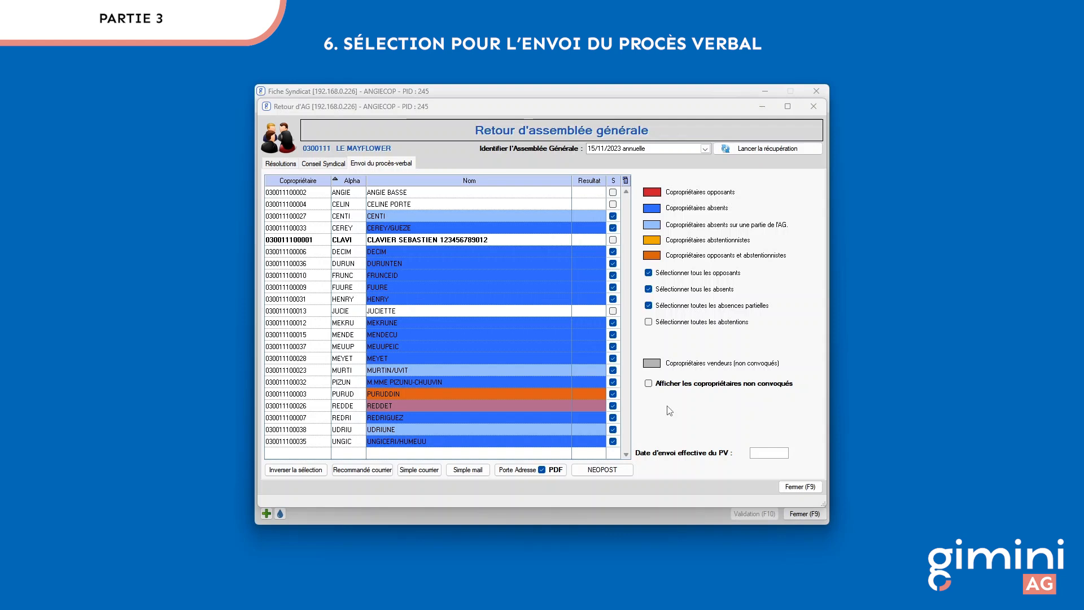
- Display the non-convened co-owners in the recipient list for review and hide them again
left_click(649, 384)
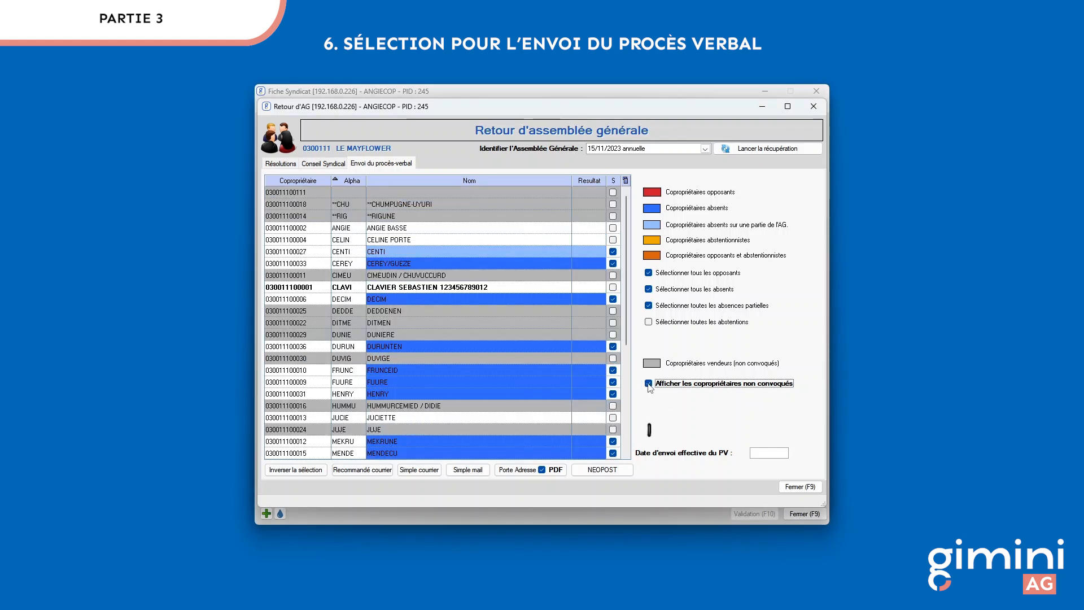
left_click(612, 311)
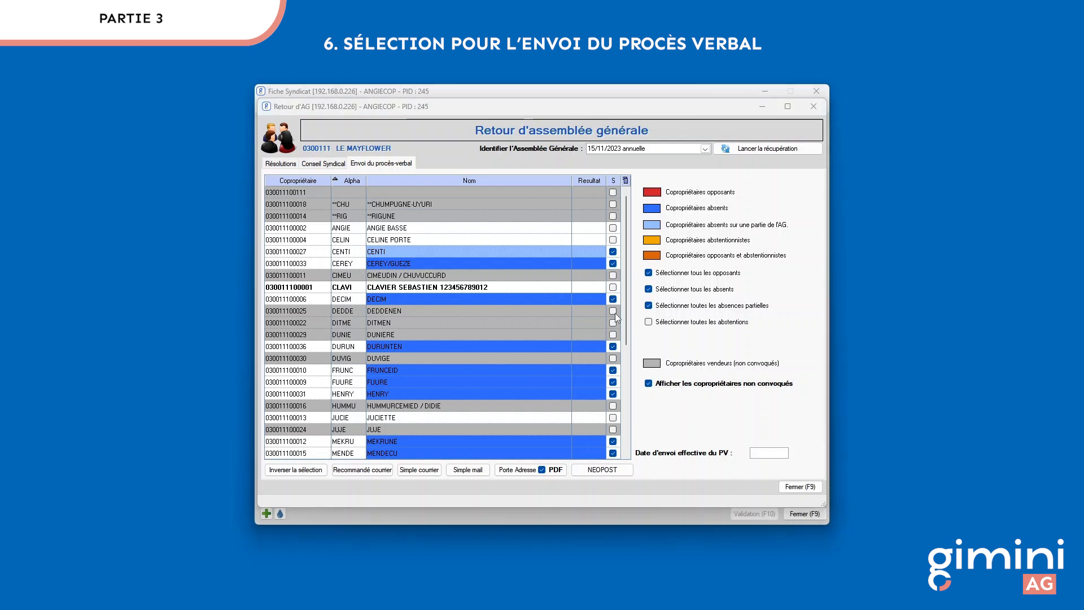
left_click(649, 383)
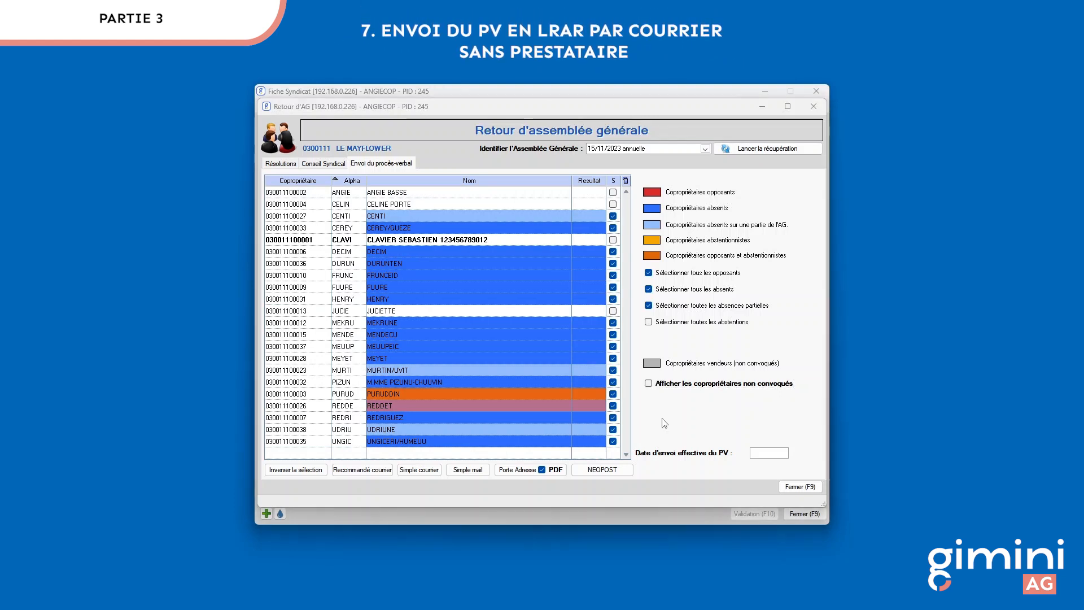
- Open the sending of the minutes by registered letter for the selected co-owners
left_click(371, 472)
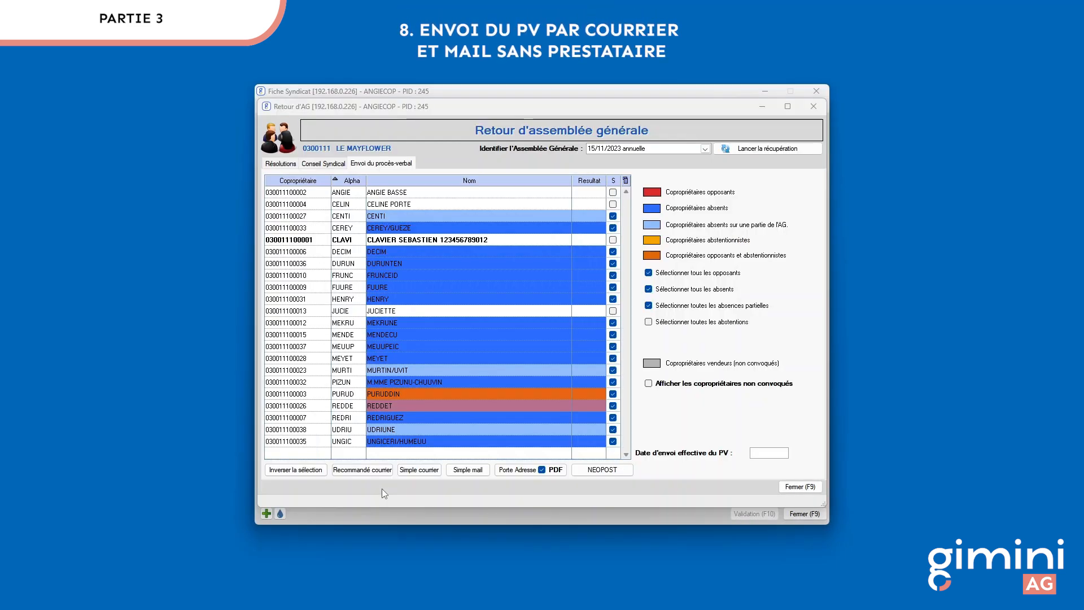
- Invert the co-owner selection and open the sending of the minutes by simple e-mail and by simple letter
left_click(299, 470)
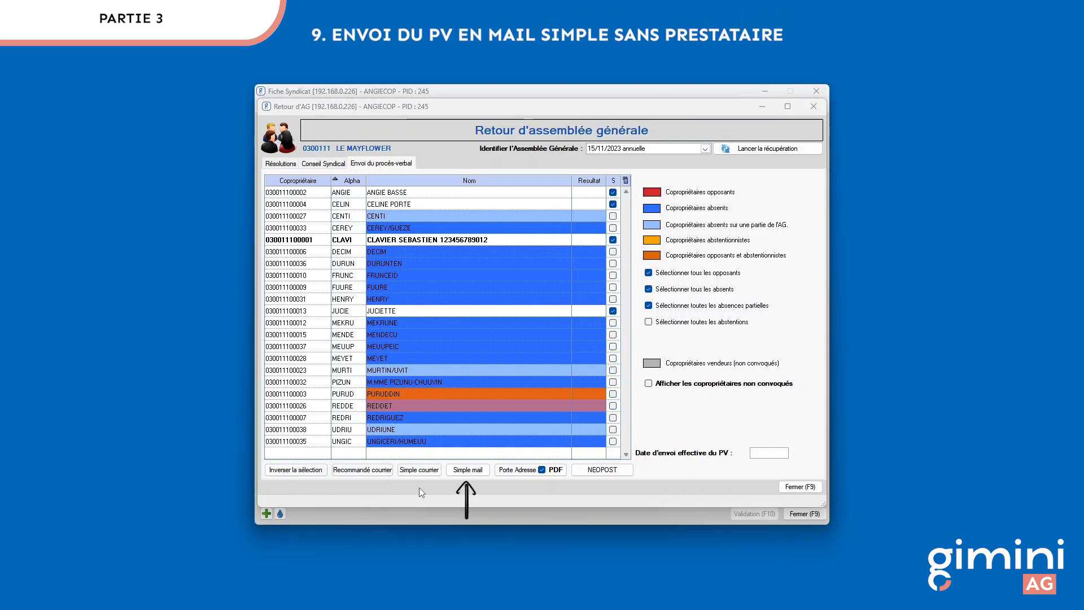
left_click(484, 470)
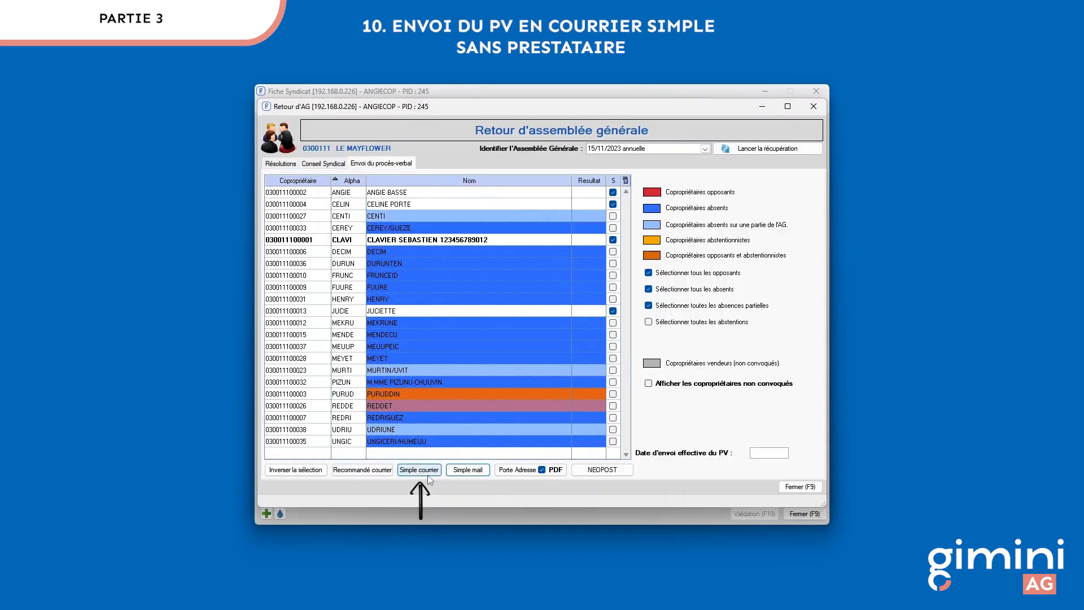
left_click(428, 474)
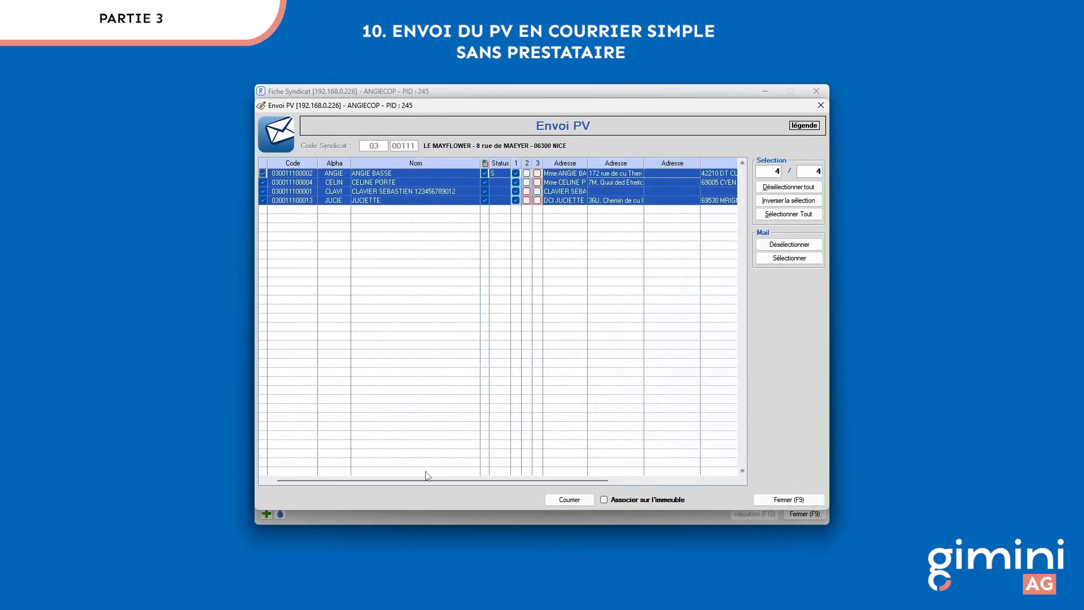